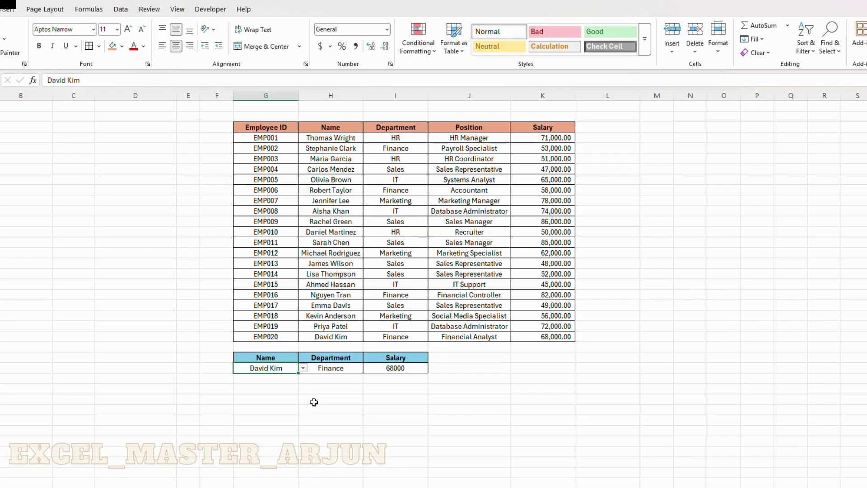
click(535, 382)
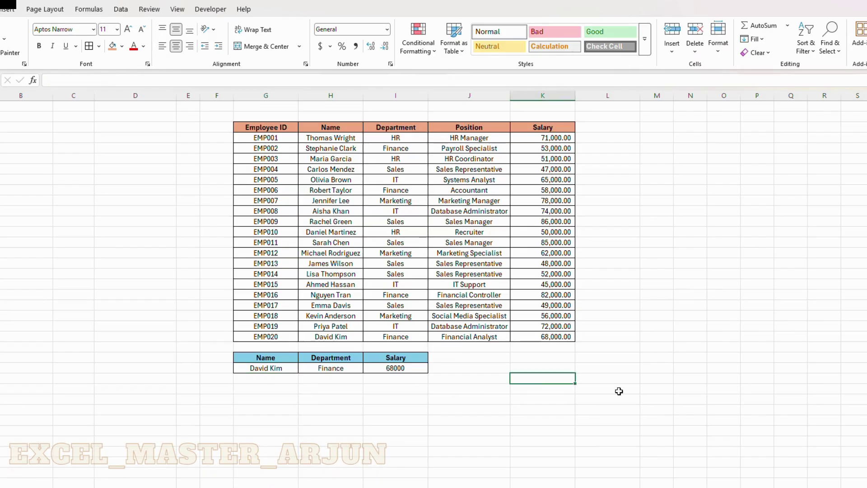
click(617, 350)
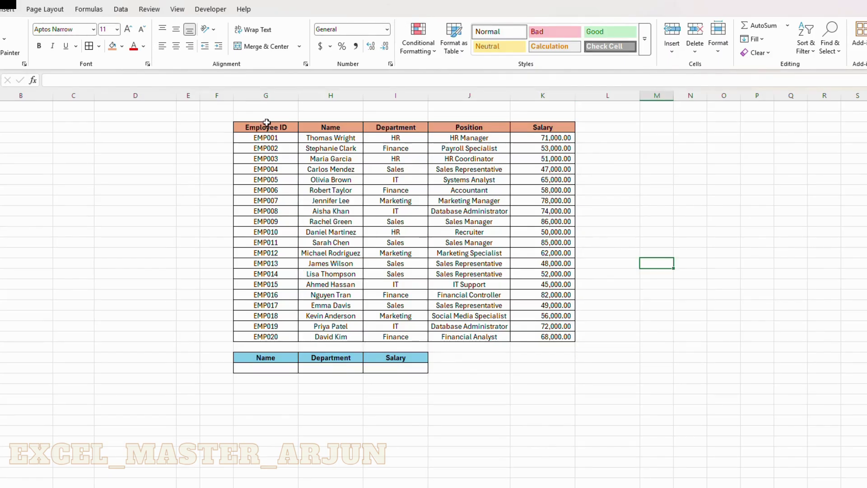
drag(266, 123, 564, 344)
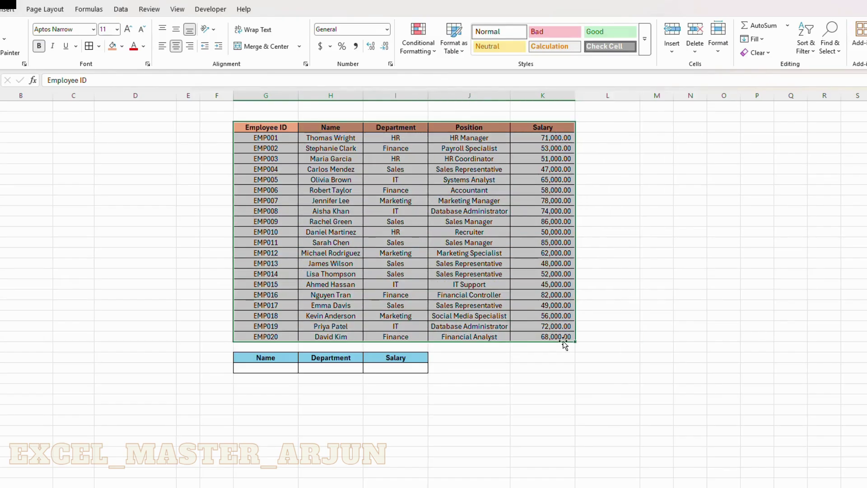
drag(256, 359, 409, 370)
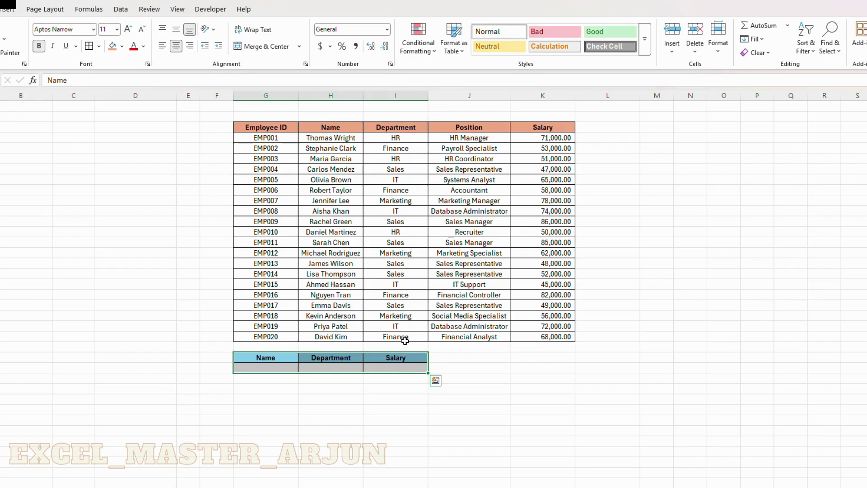
click(341, 138)
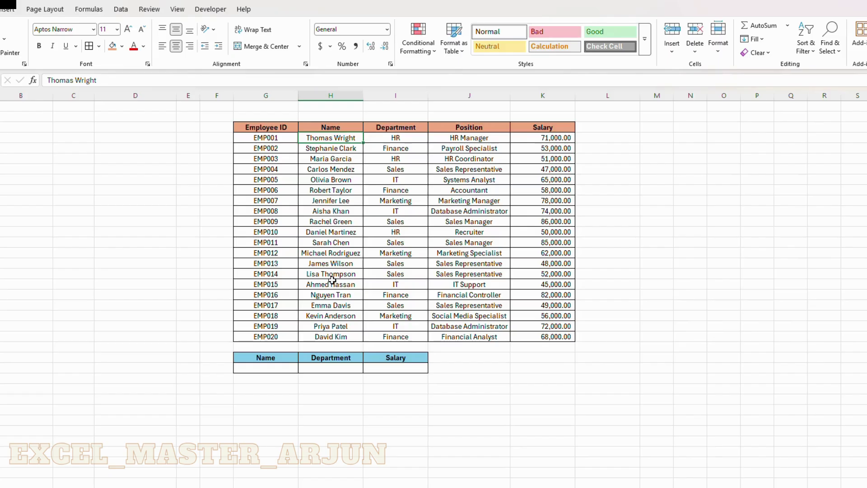
Step: Add a List data validation with an in-cell dropdown to cell G26, using the employee names in =$H$4:$H$23 as the source
click(280, 372)
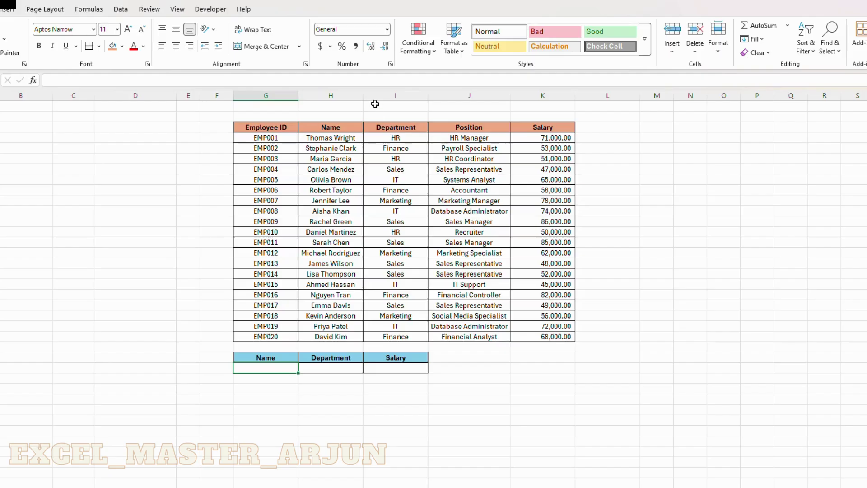
click(122, 10)
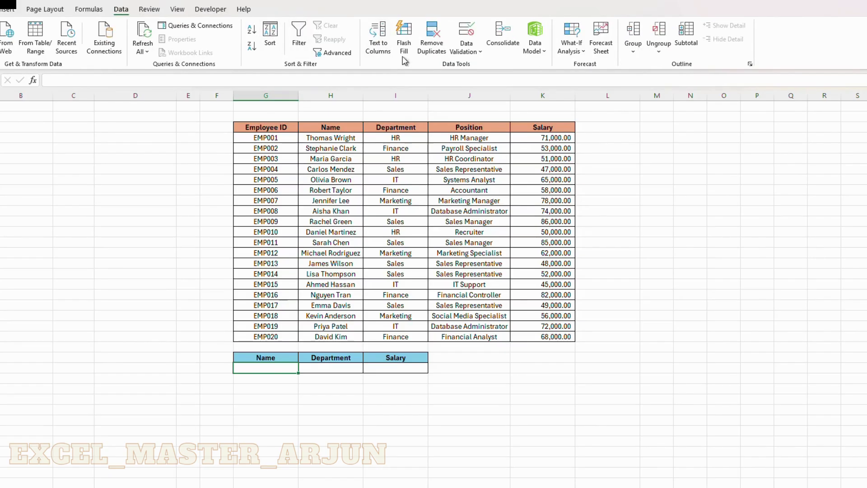
click(470, 52)
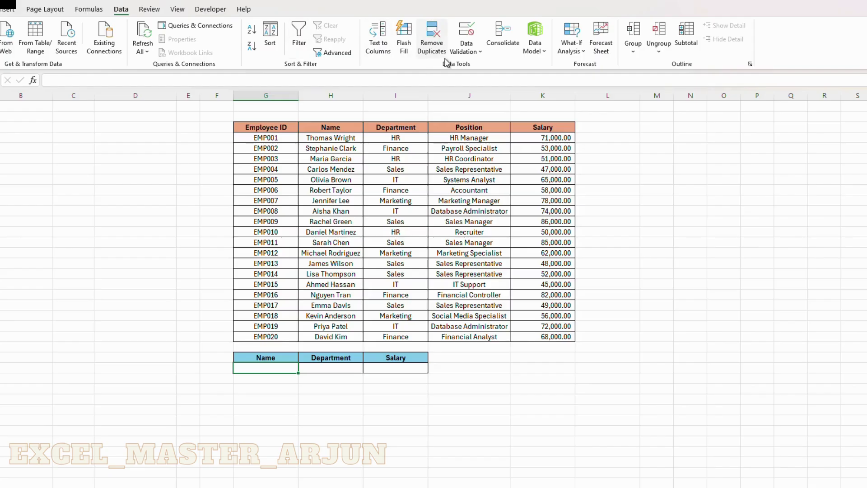
click(469, 53)
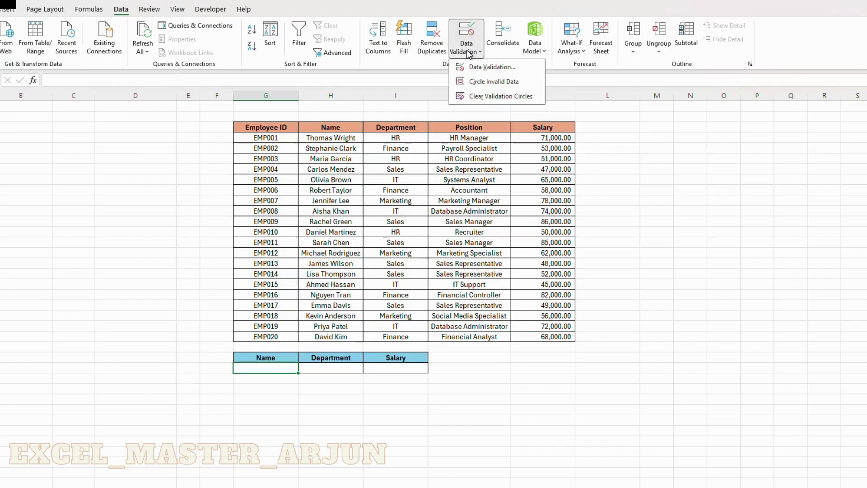
click(493, 66)
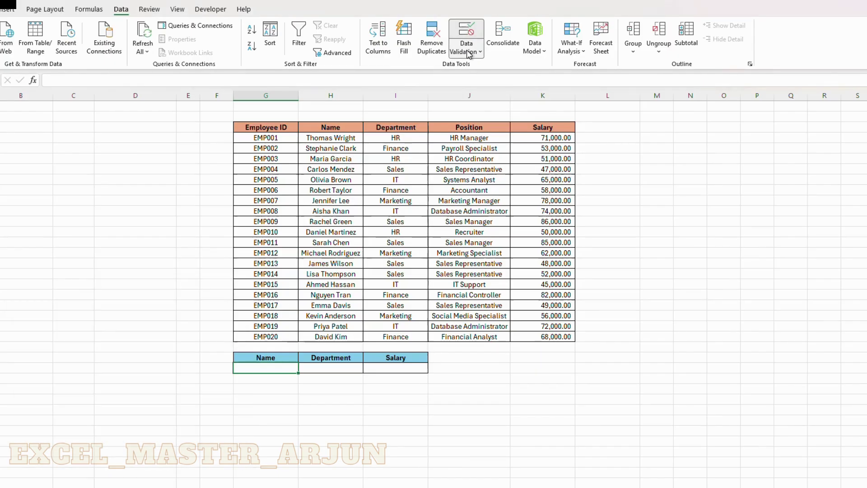
click(467, 50)
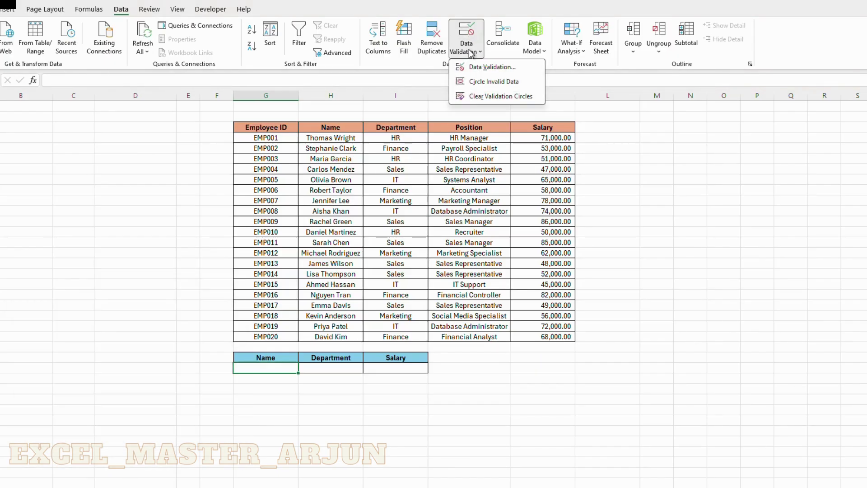
click(497, 68)
drag(119, 279, 710, 187)
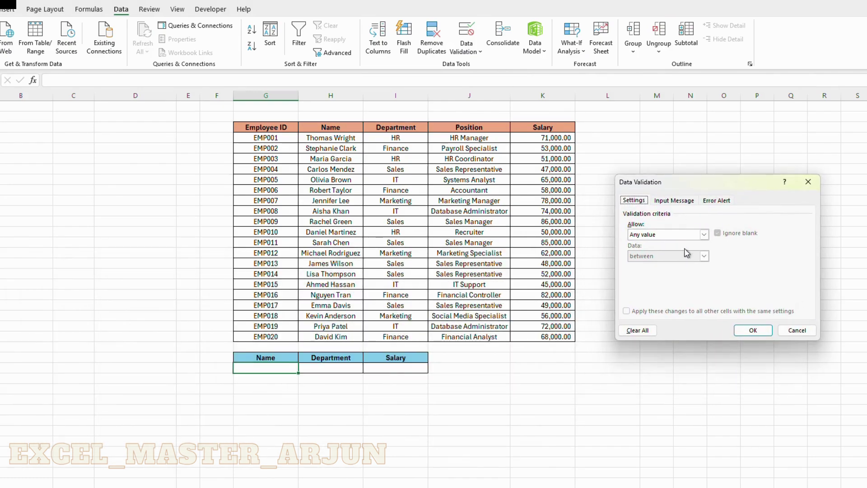
click(704, 234)
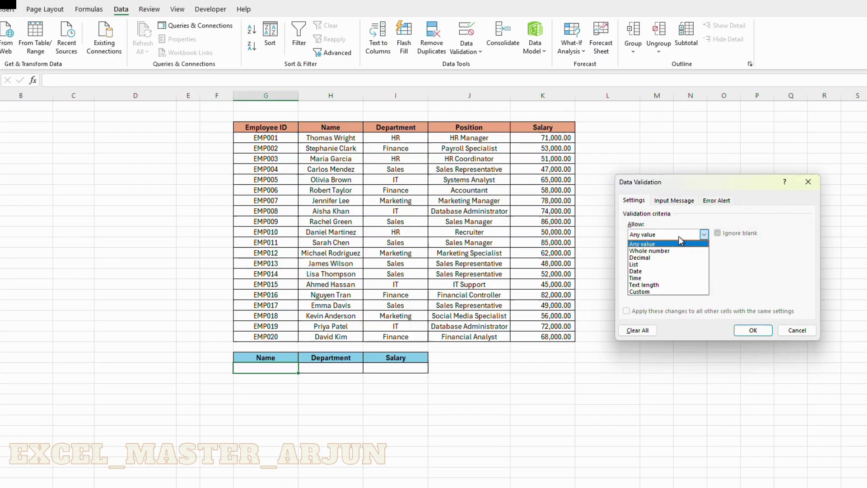
click(651, 265)
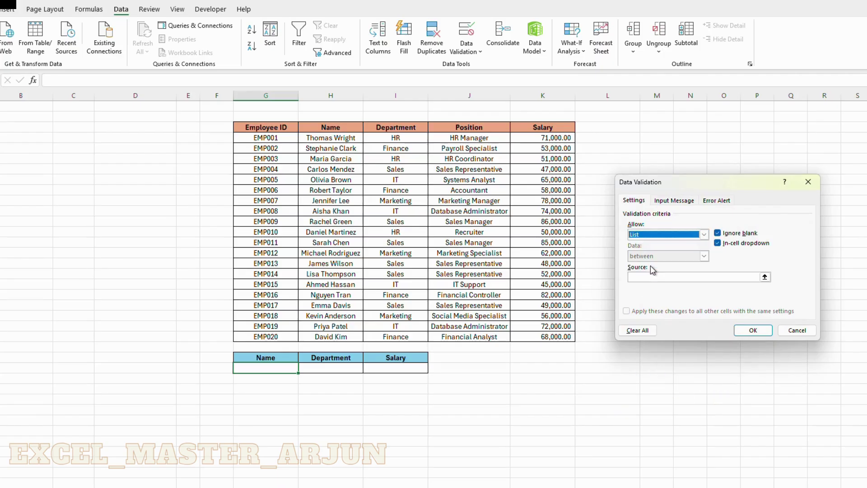
click(764, 277)
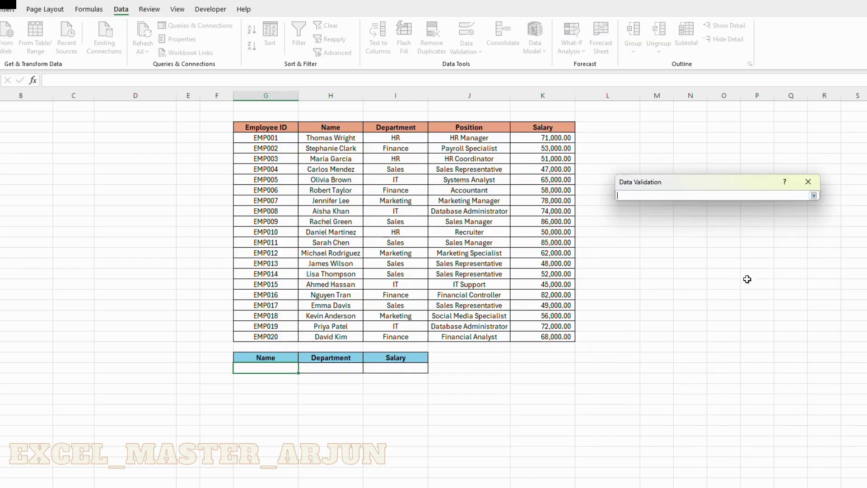
drag(342, 137, 349, 338)
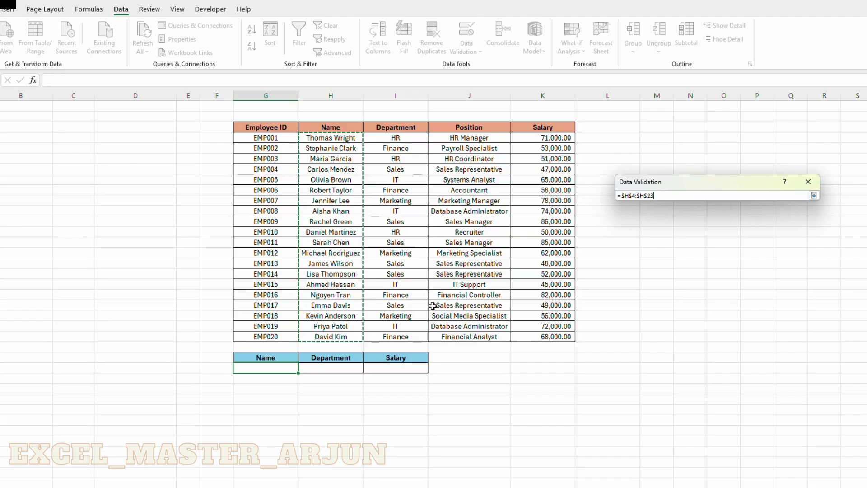
click(814, 195)
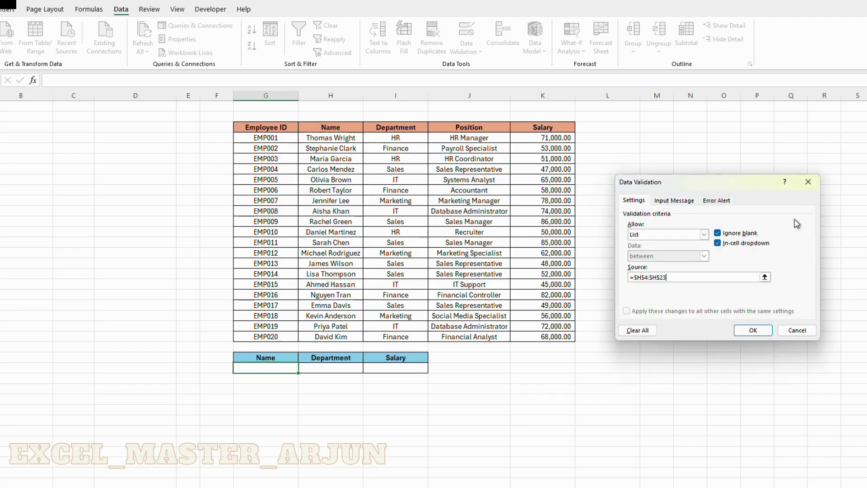
click(742, 330)
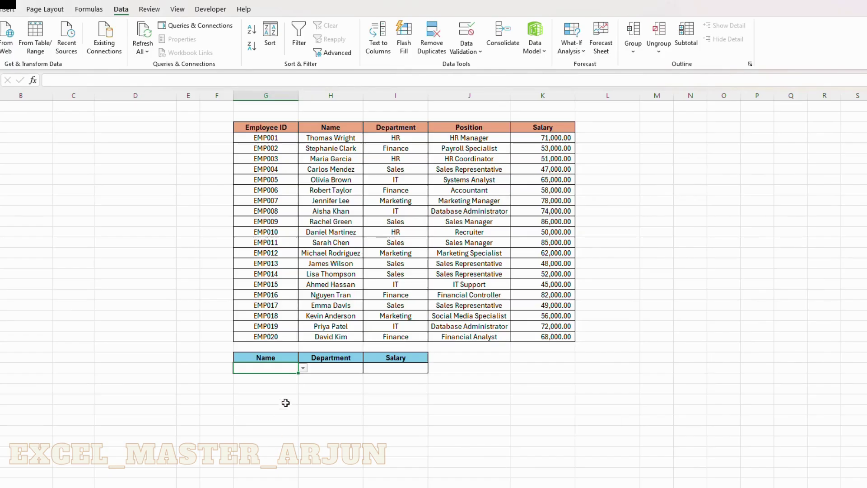
Step: Try several employee names from the dropdown in cell G26, ending with the name of employee EMP010
click(302, 369)
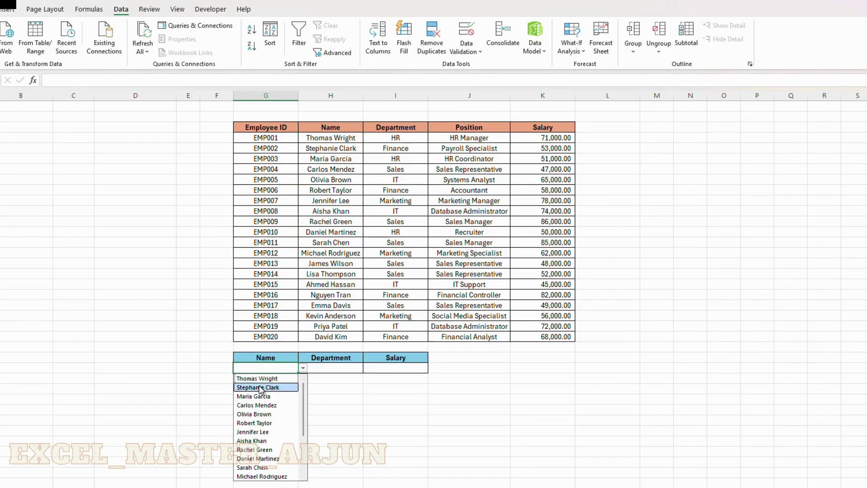
click(278, 382)
click(303, 368)
click(270, 414)
click(303, 368)
key(Down)
key(Down)
key(Return)
click(303, 368)
click(271, 465)
click(593, 378)
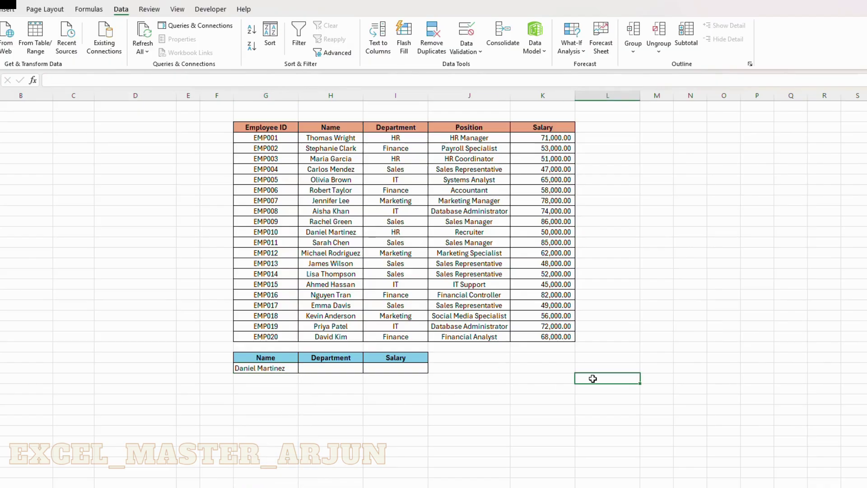
click(377, 1)
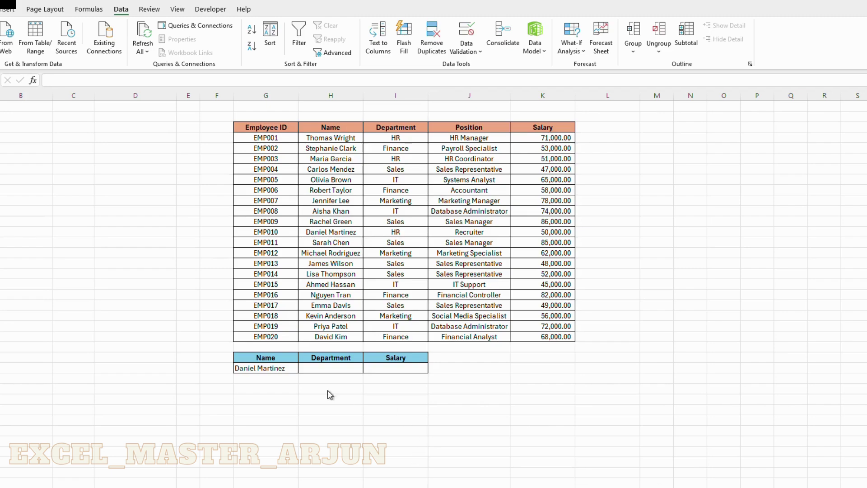
Step: Enter the formula =DGET(G3:K23,H25,G25:G26) in cell H26 to look up the chosen employee's department
click(335, 368)
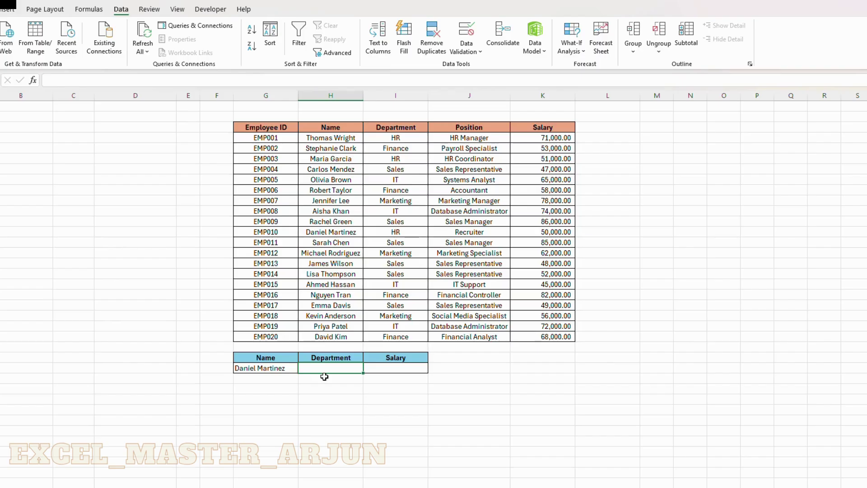
text(=DGET)
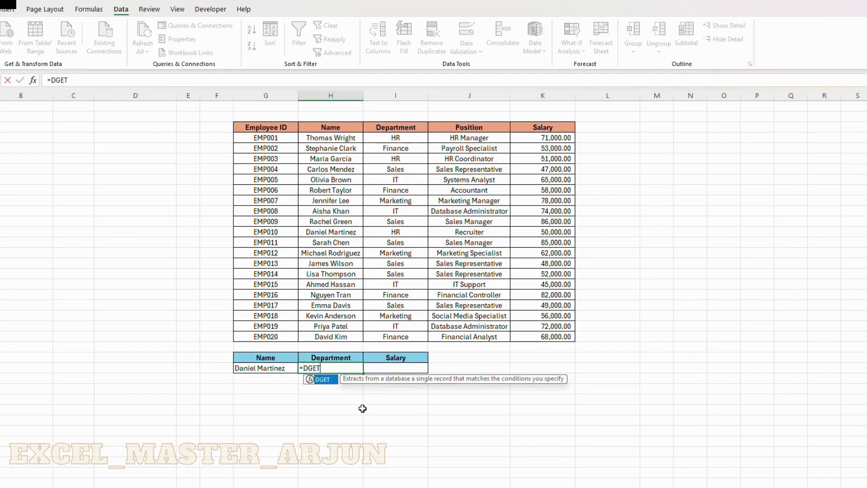
text(()
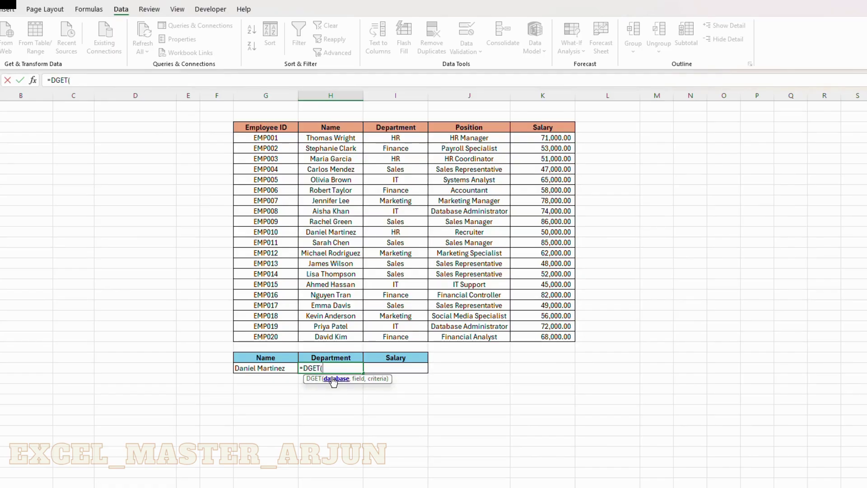
drag(247, 131, 553, 336)
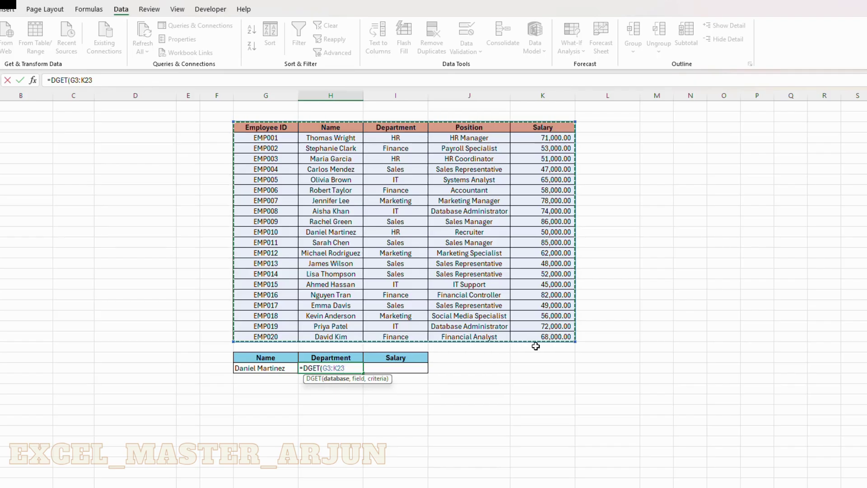
text(,)
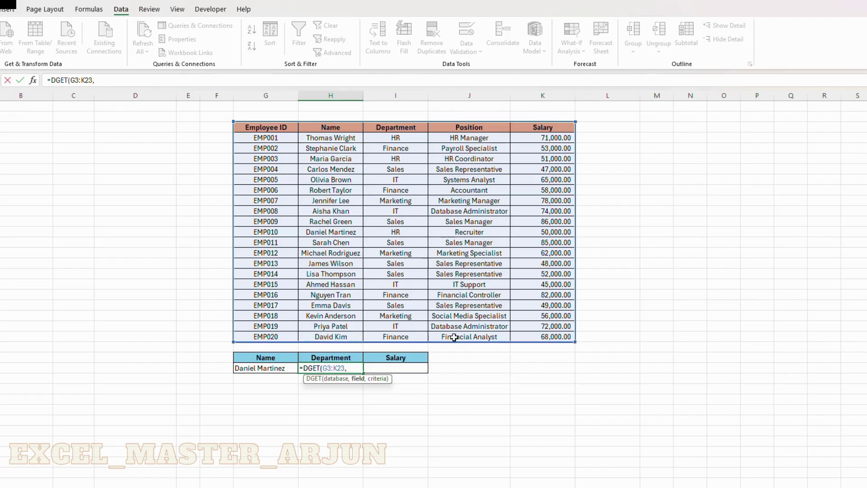
click(325, 357)
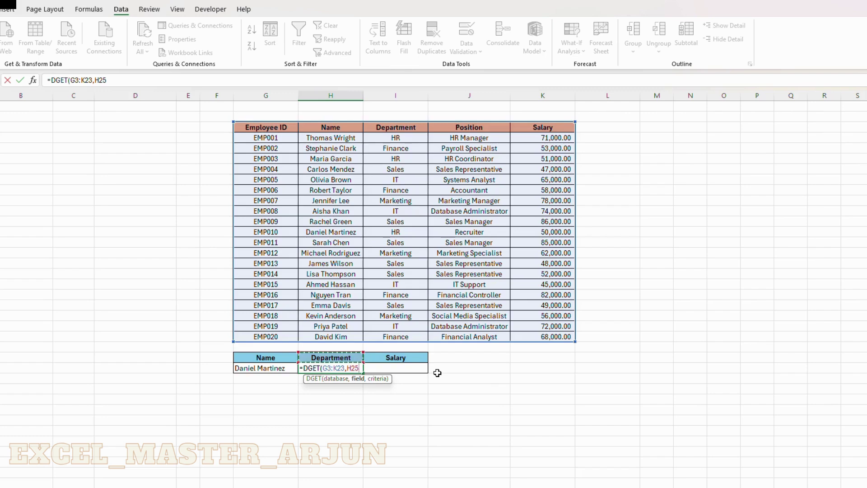
text(,)
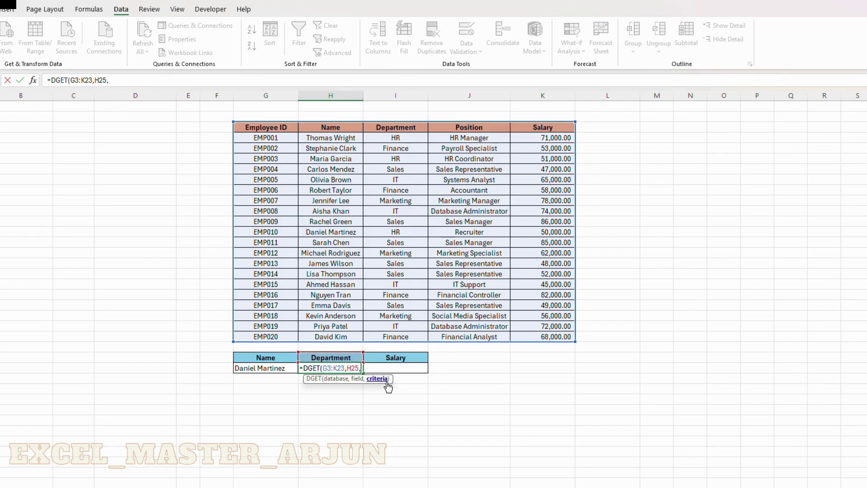
drag(286, 358, 285, 368)
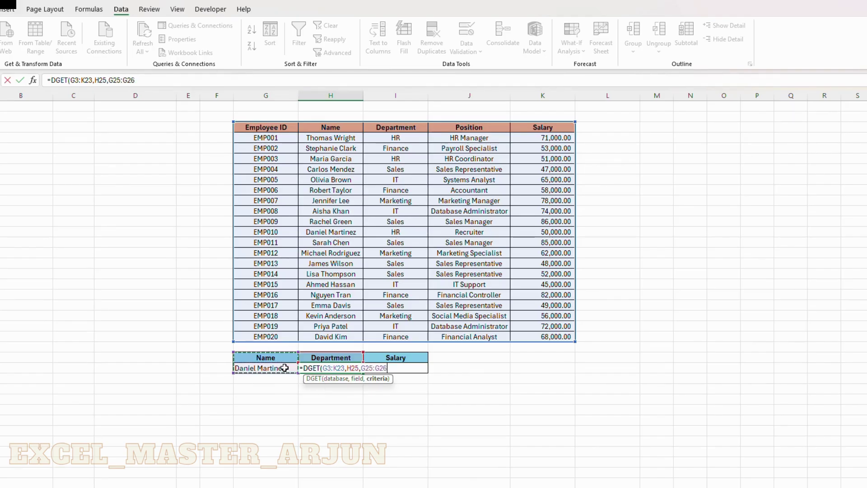
text())
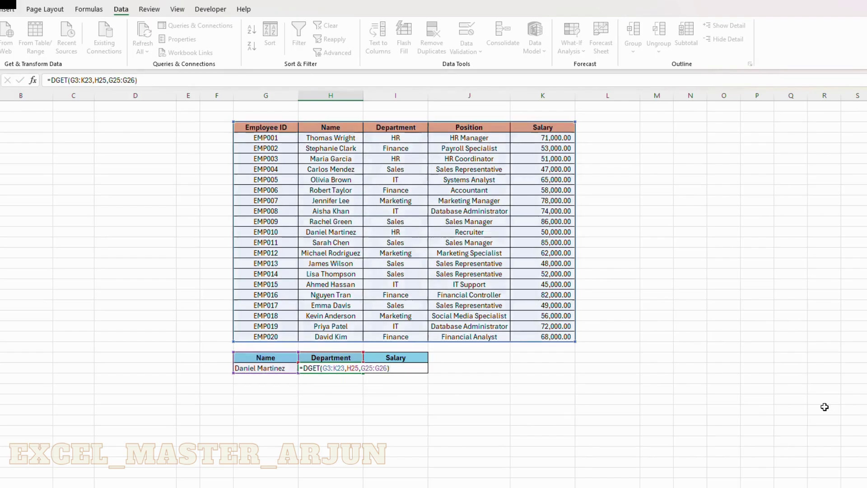
key(Return)
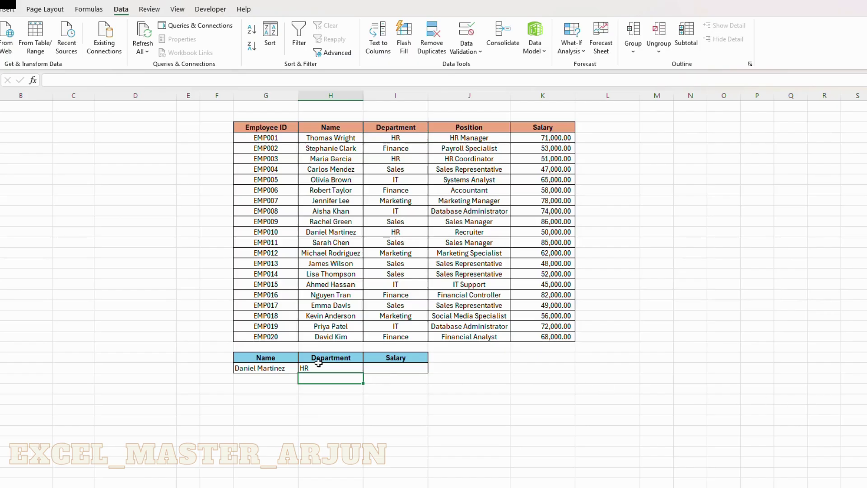
Step: Make the database and criteria ranges absolute in cell H26, giving =DGET($G$3:$K$23,H25,$G$25:$G$26)
click(340, 368)
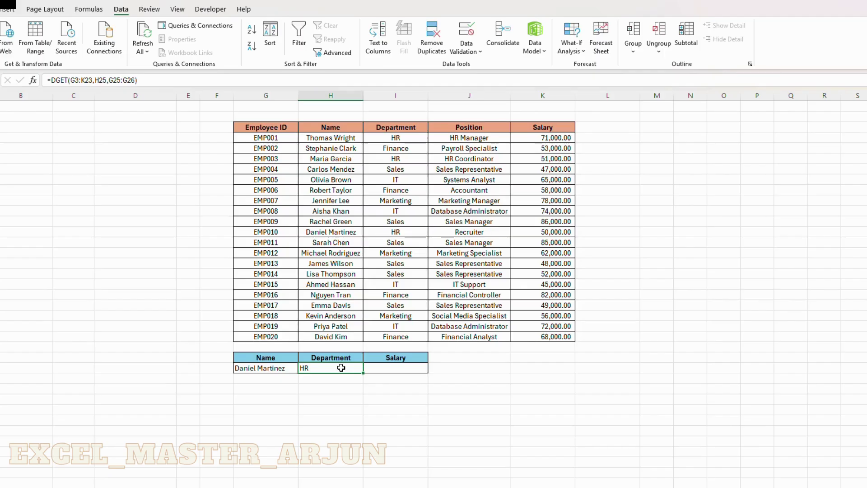
click(392, 366)
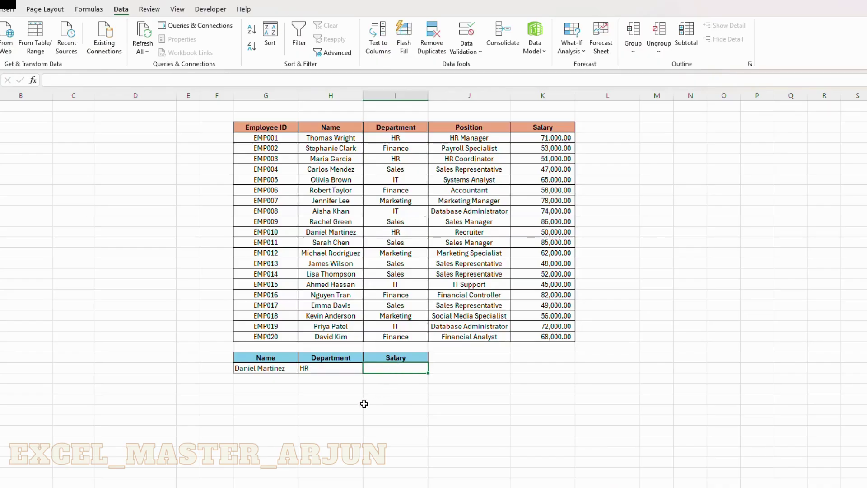
click(347, 364)
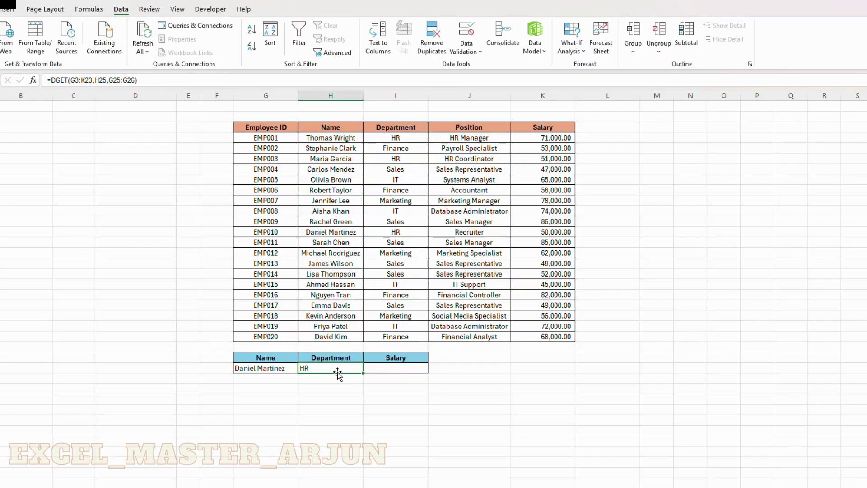
click(75, 80)
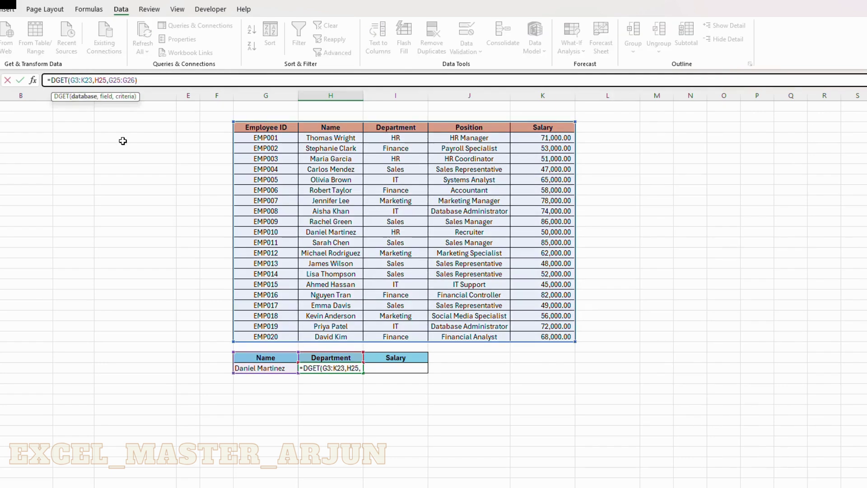
key(F4)
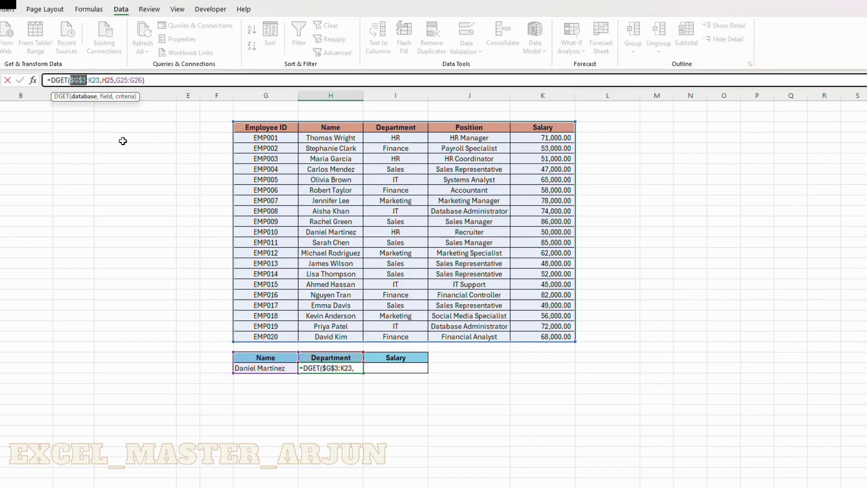
click(94, 80)
key(F4)
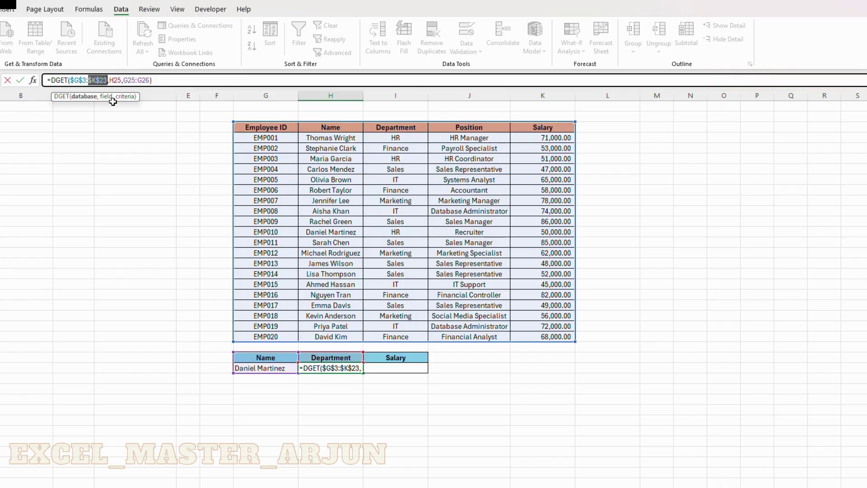
click(131, 80)
key(F4)
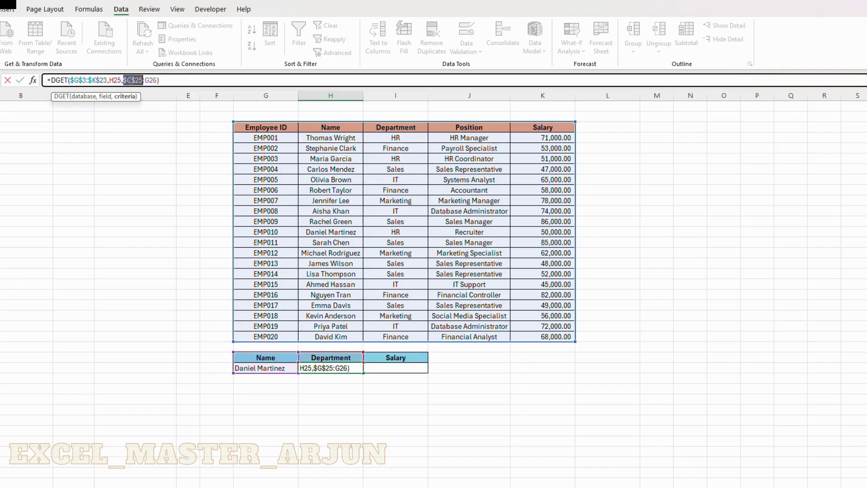
click(150, 80)
key(F4)
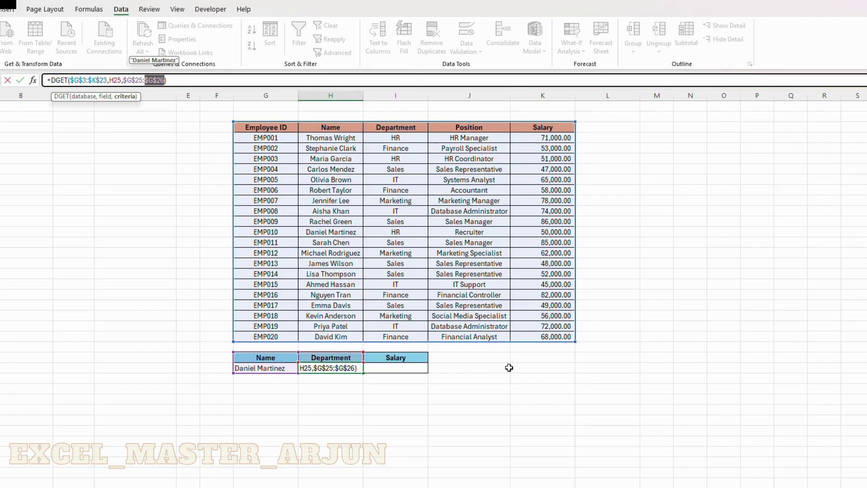
key(Return)
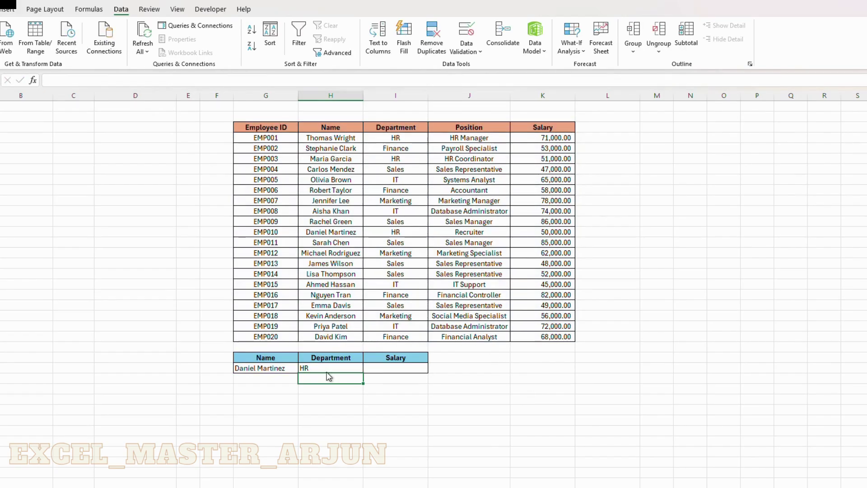
Step: Copy the DGET formula from cell H26 across to cell I26 to look up the chosen employee's salary
click(353, 369)
drag(365, 375, 416, 380)
click(418, 408)
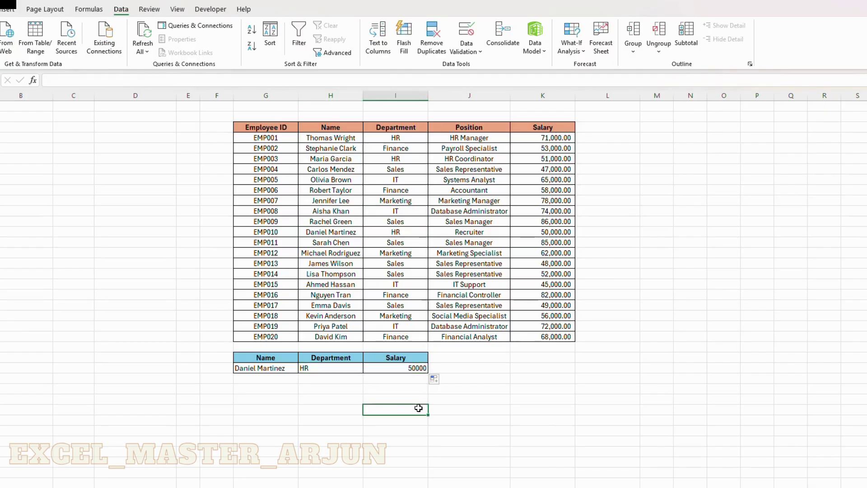
click(478, 421)
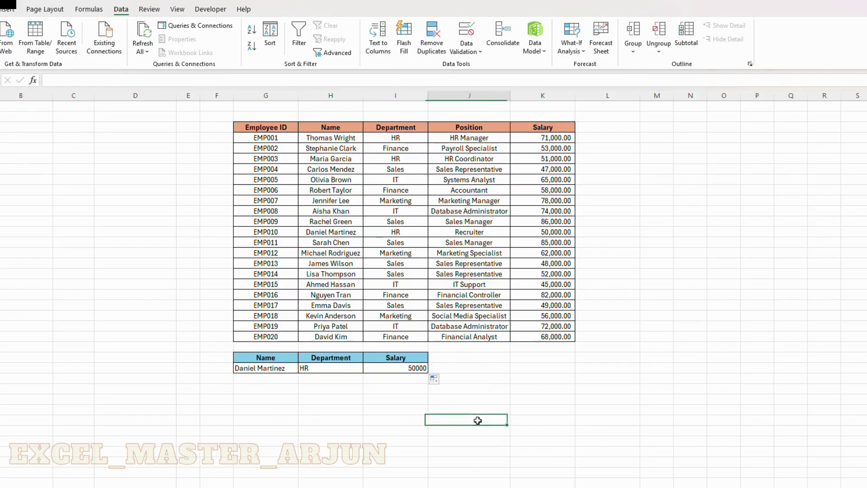
Step: Choose the name of employee EMP008 from the dropdown in cell G26 to test both lookup formulas
key(Left)
key(Left)
key(Up)
key(Left)
key(Up)
key(Up)
key(Up)
key(Up)
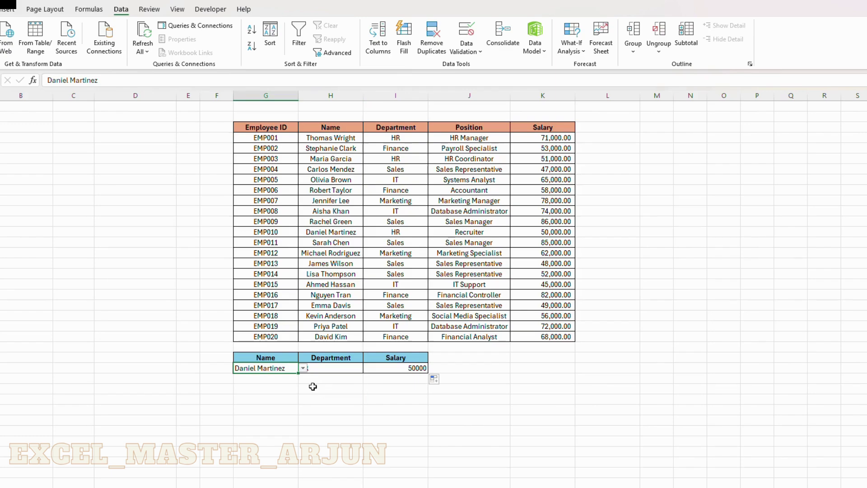
click(303, 368)
click(255, 398)
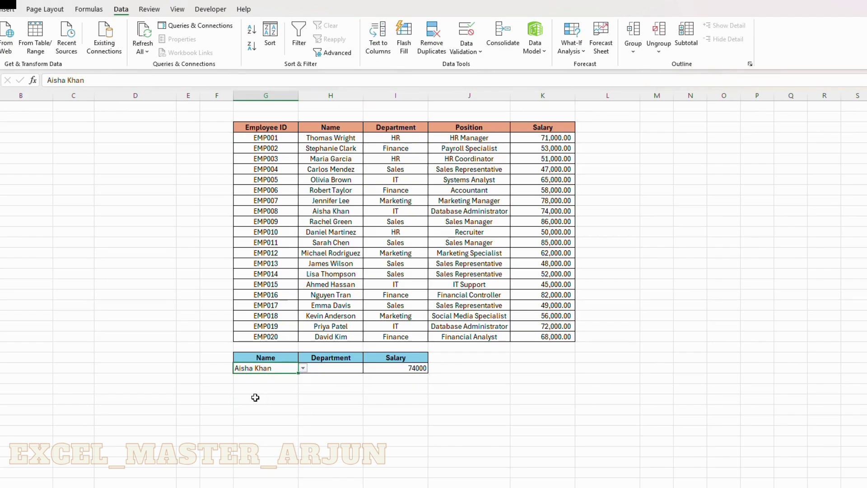
click(309, 399)
click(327, 370)
key(Left)
Step: Centre the contents of columns G through K horizontally and align them to the middle vertically
drag(266, 96, 553, 95)
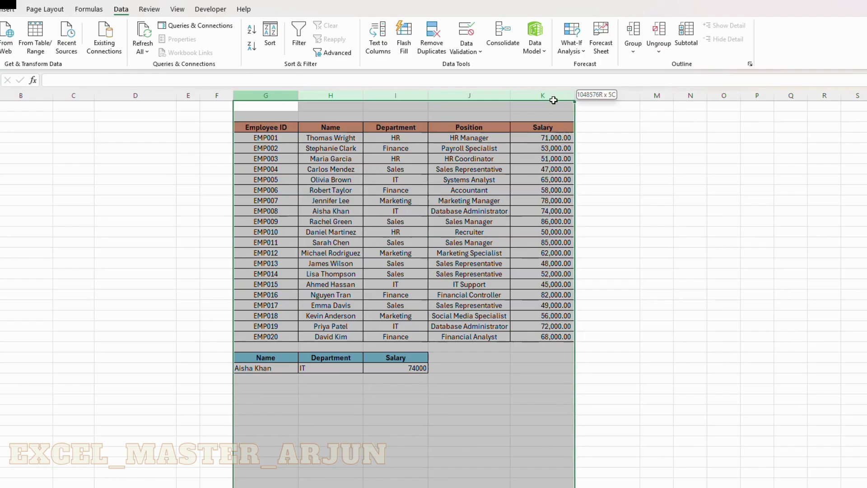
click(1, 9)
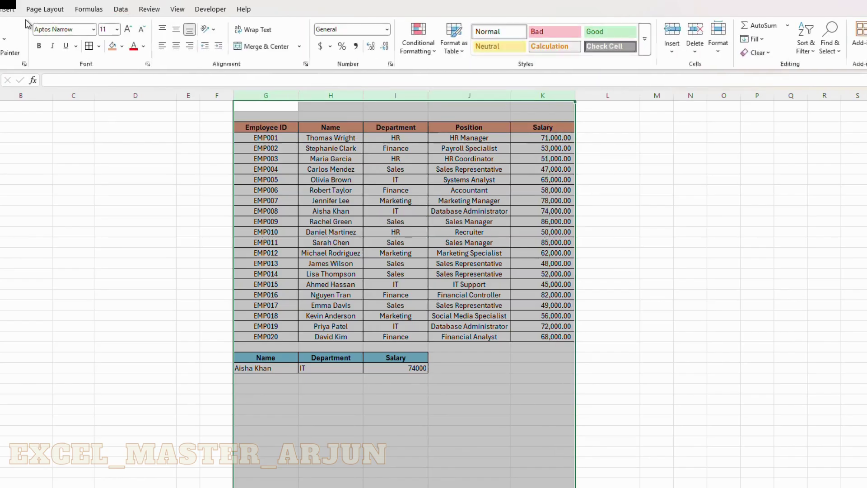
click(176, 46)
click(177, 30)
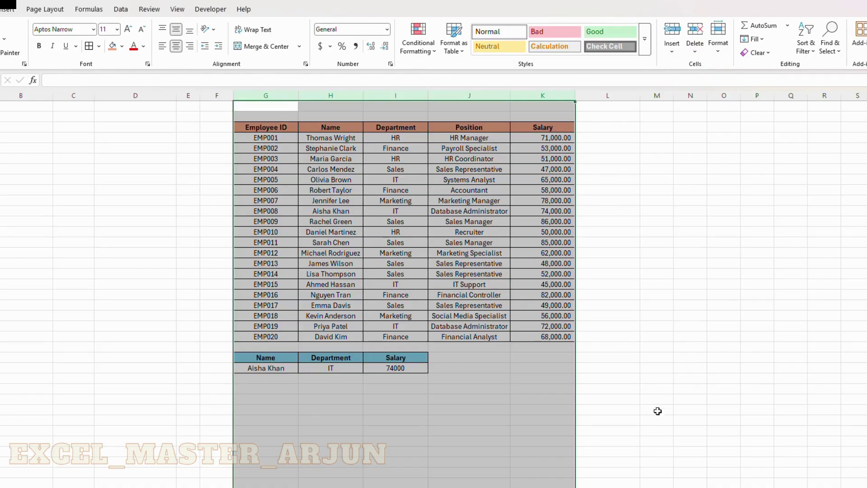
click(548, 389)
Step: Test the lookup with several employee names from the dropdown in cell G26, ending with the name of employee EMP020
click(267, 373)
click(267, 373)
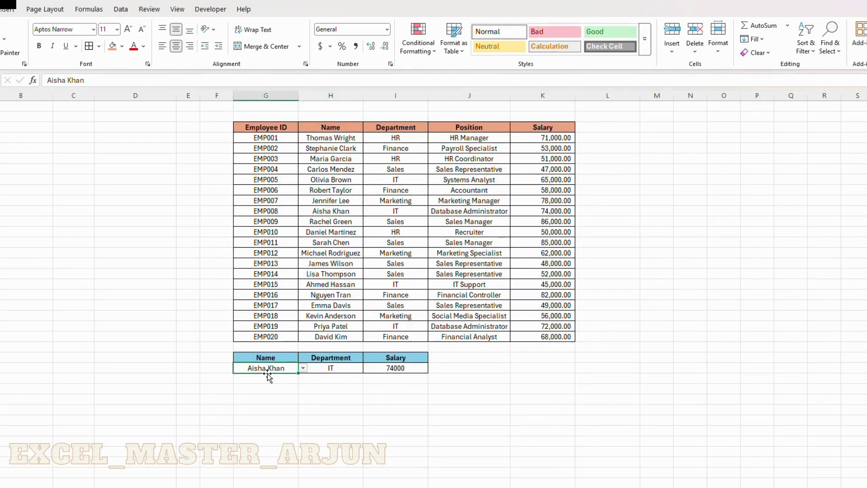
key(alt+Down)
key(Down)
key(Down)
key(Return)
click(269, 379)
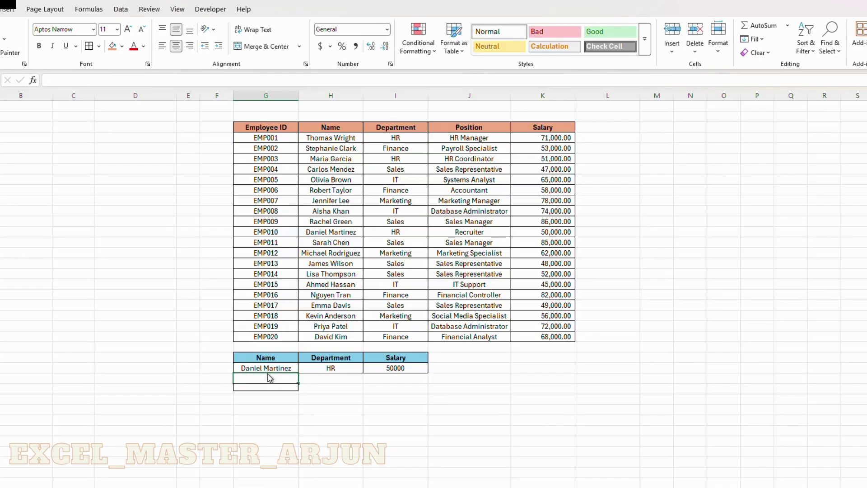
click(267, 372)
key(alt+Down)
key(Down)
click(268, 372)
key(alt+Down)
key(Down)
key(Return)
key(alt+Down)
key(Down)
key(Return)
click(268, 376)
click(268, 372)
key(alt+Down)
key(Down)
key(Return)
key(Down)
key(Down)
key(Down)
key(Return)
key(alt+Down)
key(Down)
key(Down)
key(Return)
key(alt+Down)
key(Down)
key(Return)
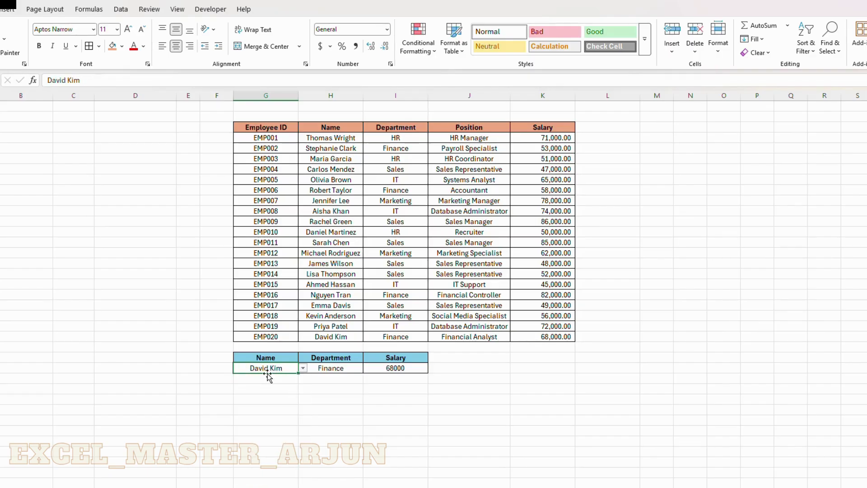
click(534, 382)
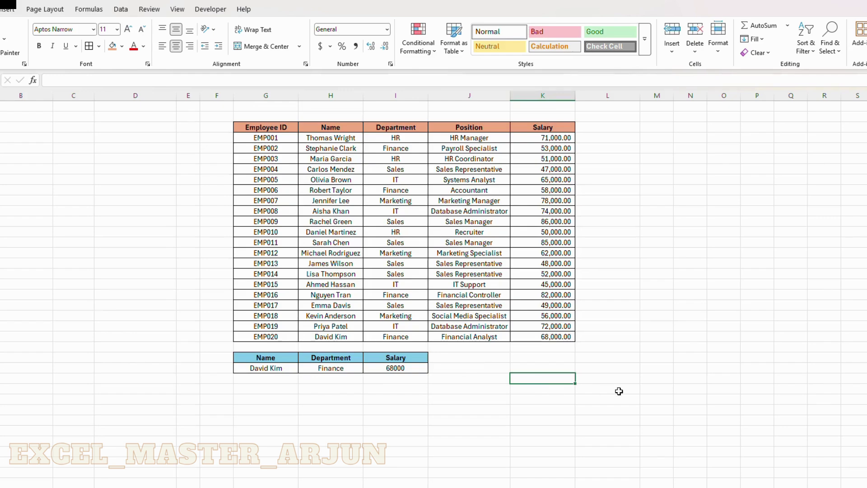
click(615, 351)
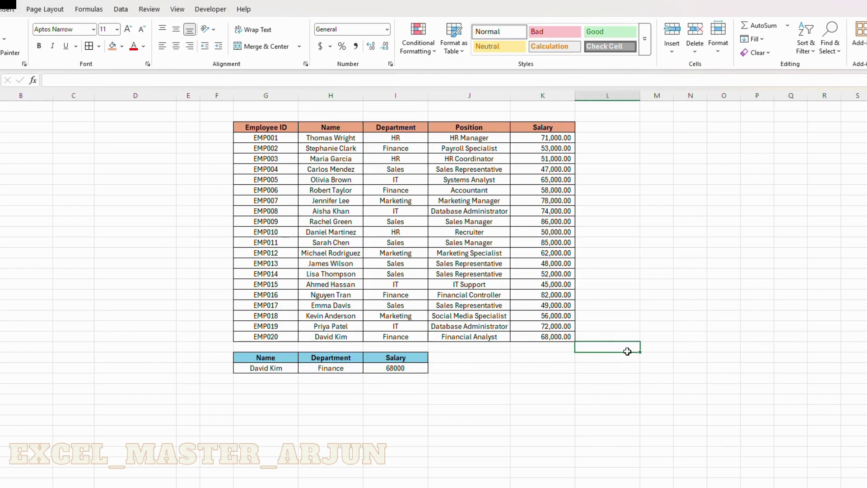